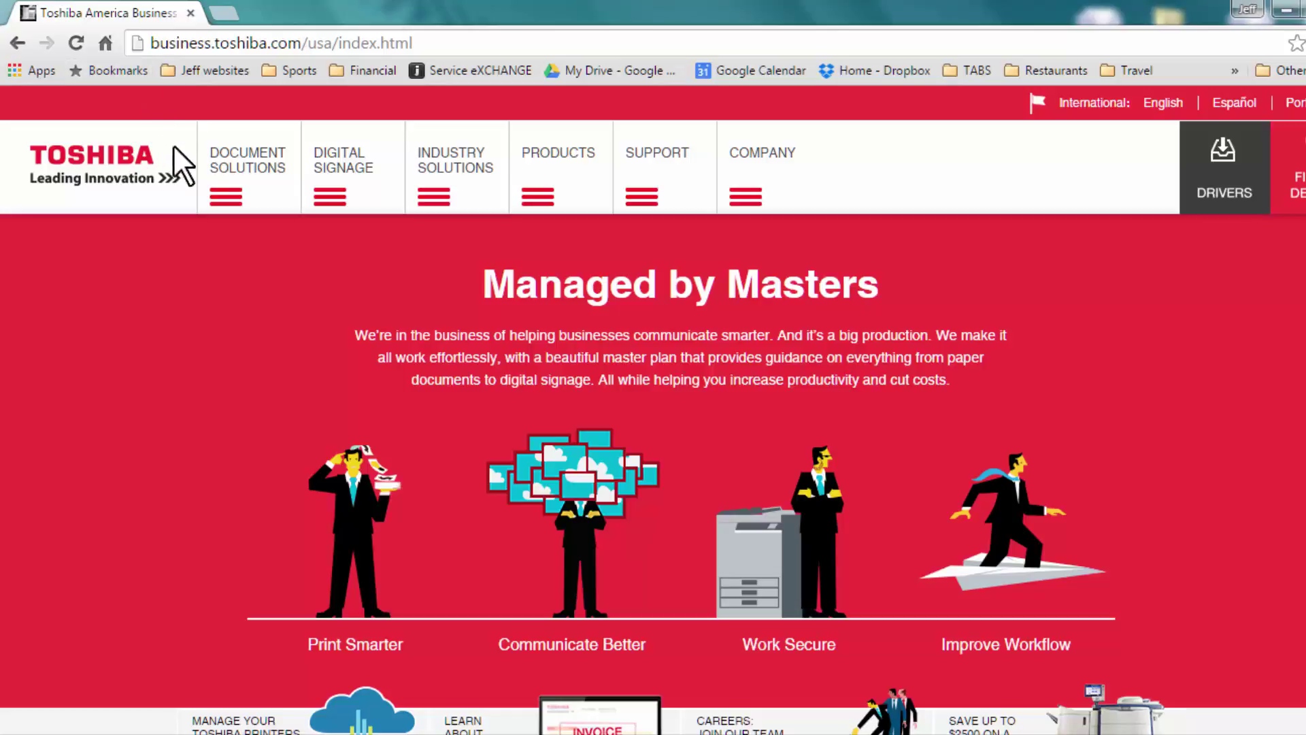
- Go from SUPPORT to the Drivers, MSDS & Manuals search page
{"action": "left_click", "coordinate": [643, 178]}
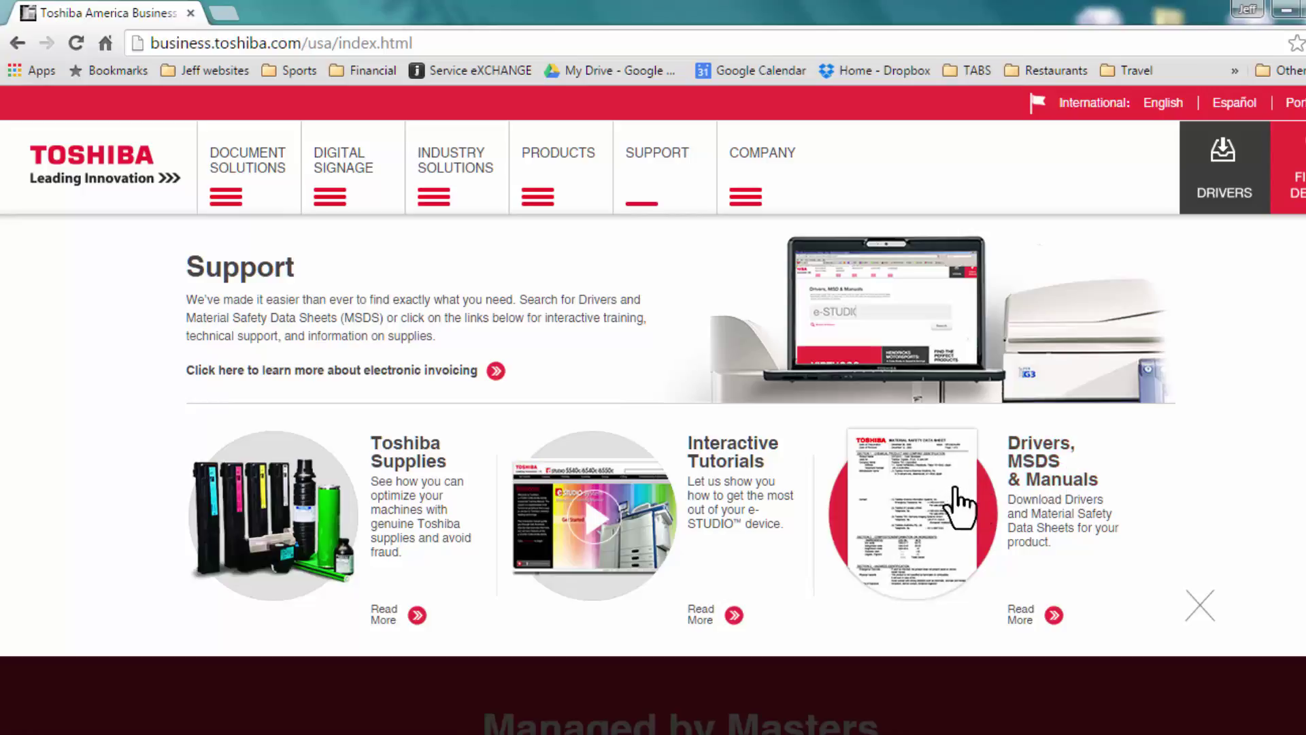
{"action": "left_click", "coordinate": [930, 503]}
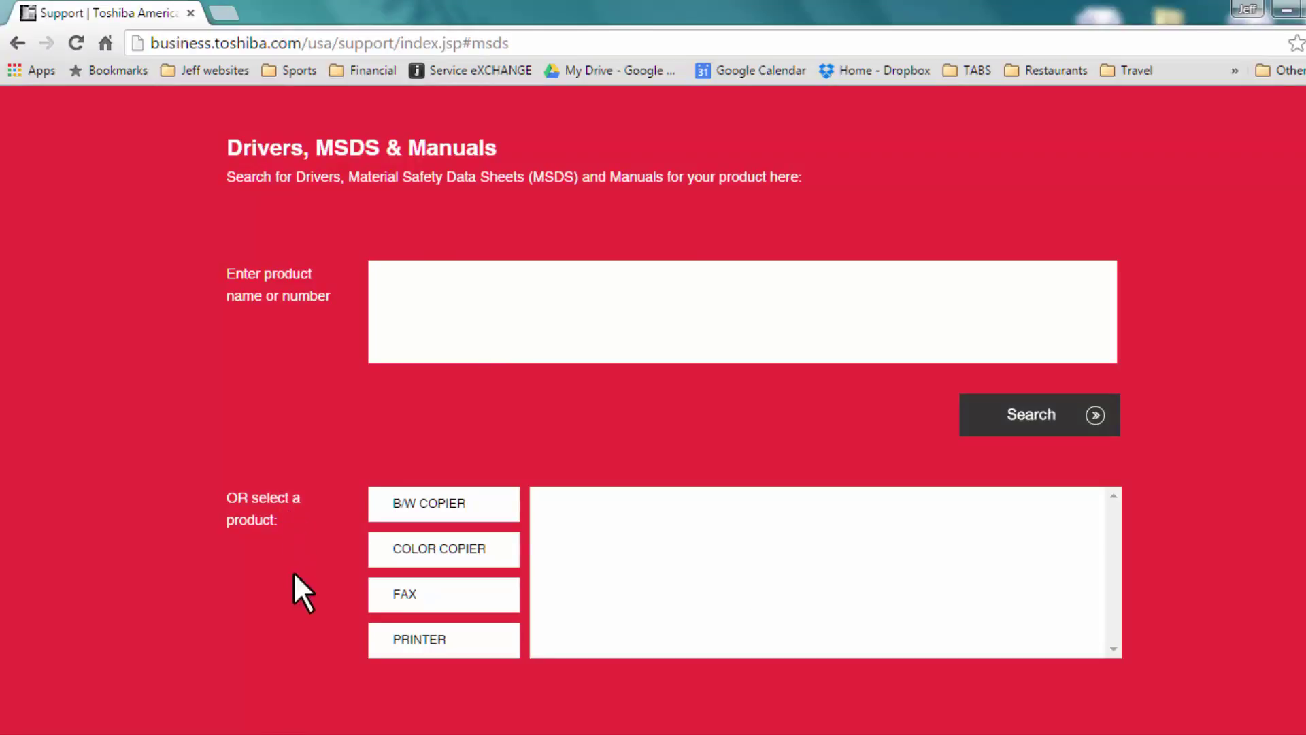
- List the printer models, open the B-FV4T downloads page, and scroll to Utilities
{"action": "left_click", "coordinate": [417, 634]}
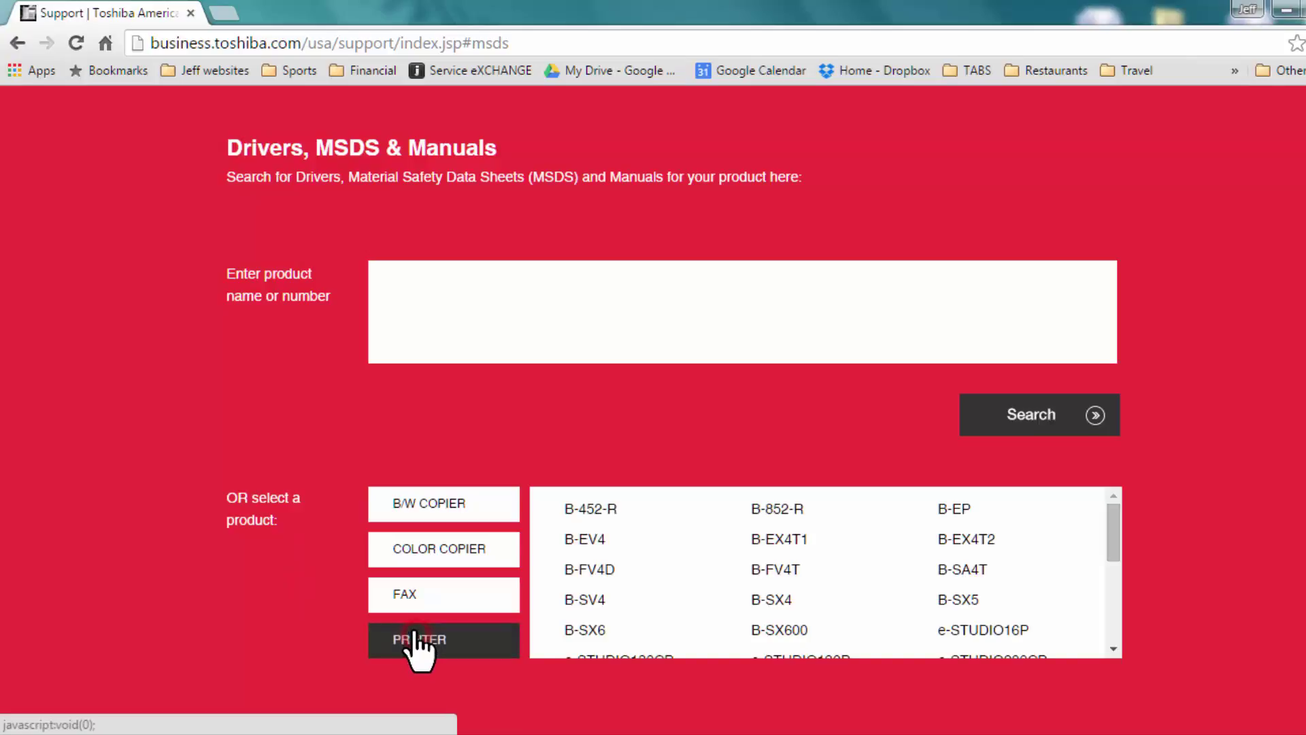
{"action": "left_click", "coordinate": [769, 568]}
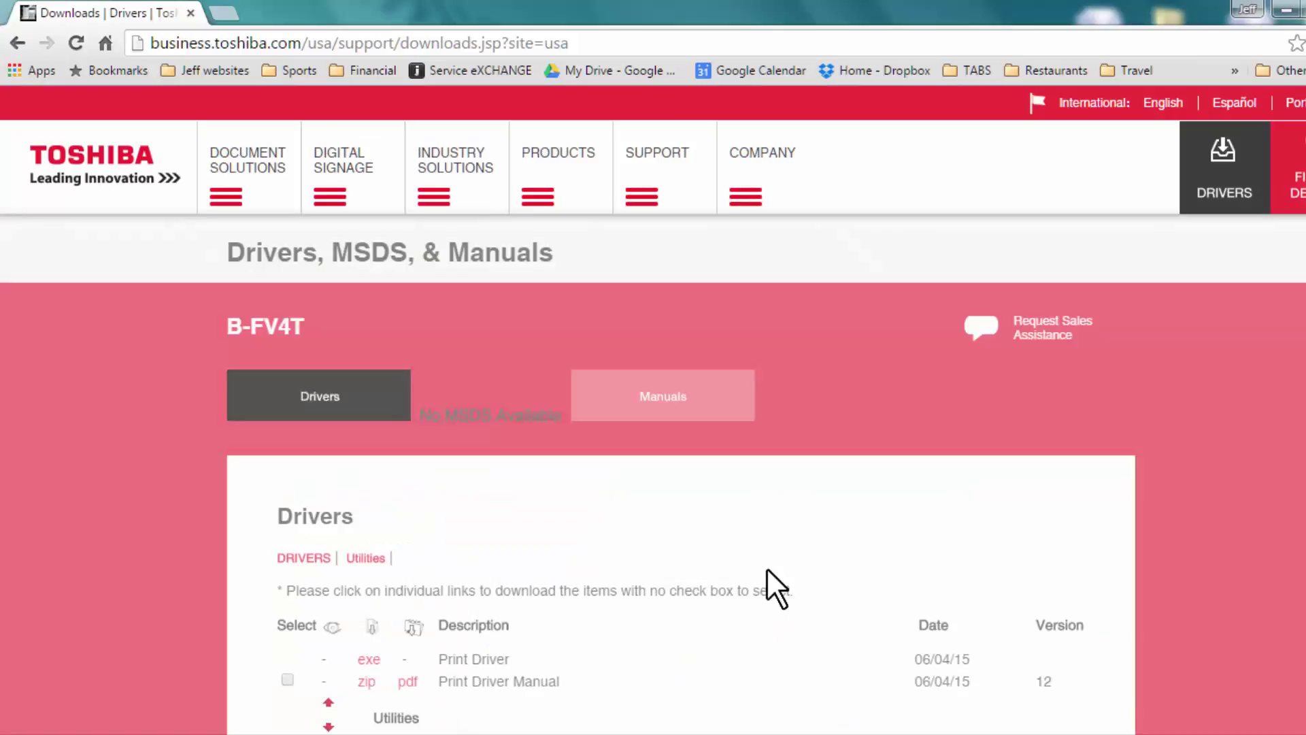
{"action": "scroll", "coordinate": [551, 559], "scroll_direction": "down", "scroll_amount": 3}
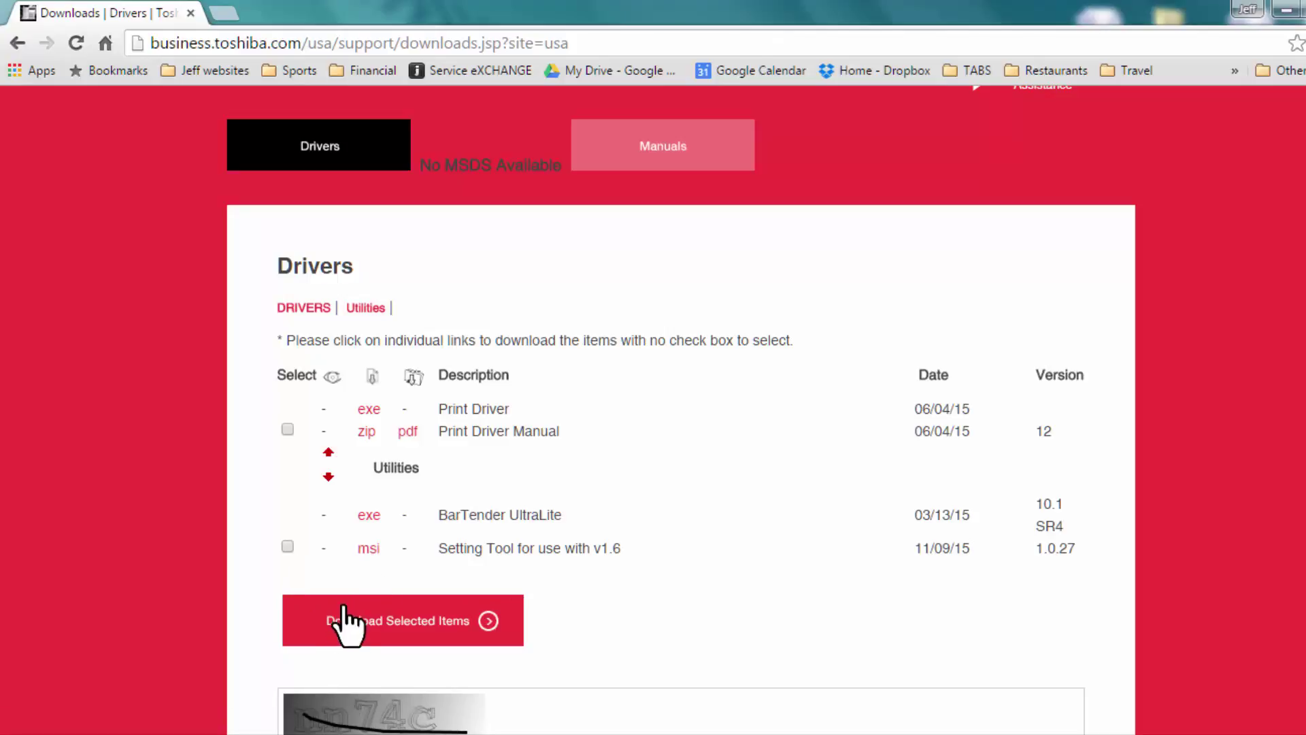
- Save B-FV-Setting-Tool_V1.0.27.msi to Downloads and open it from the download bar
{"action": "left_click", "coordinate": [367, 548]}
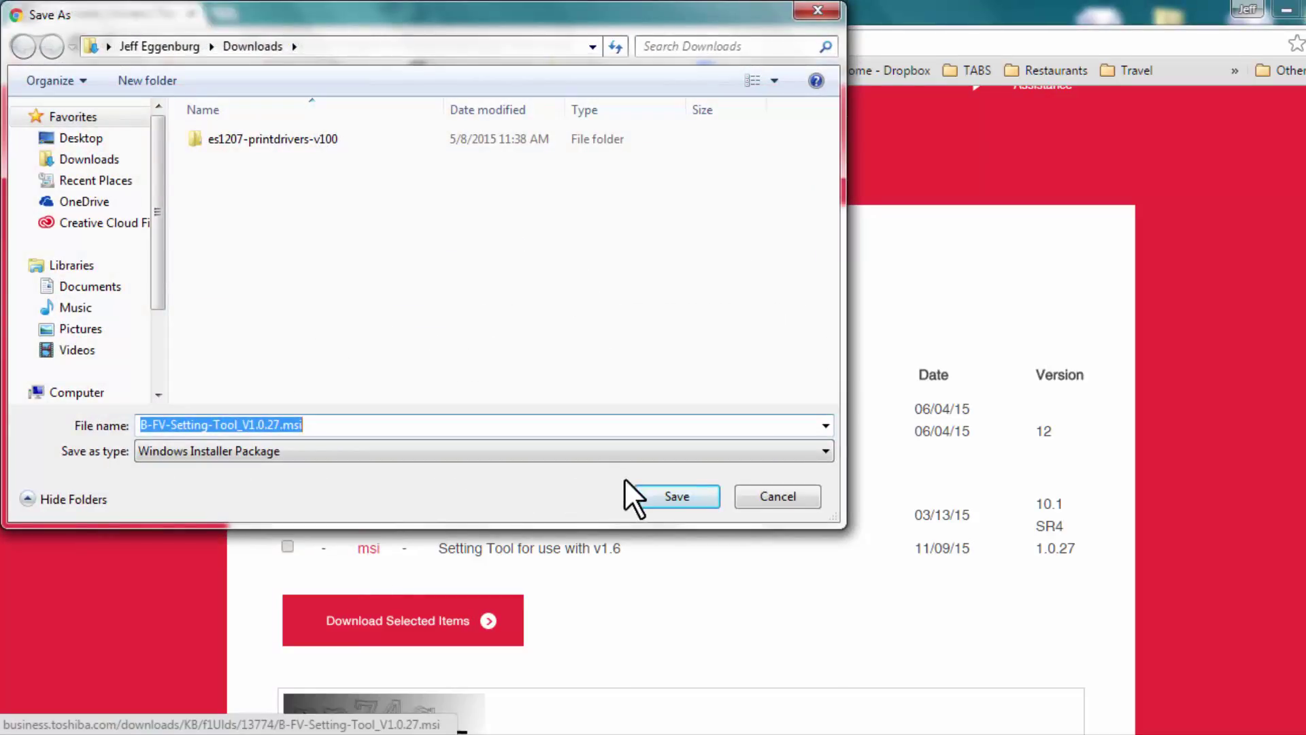
{"action": "left_click", "coordinate": [655, 496]}
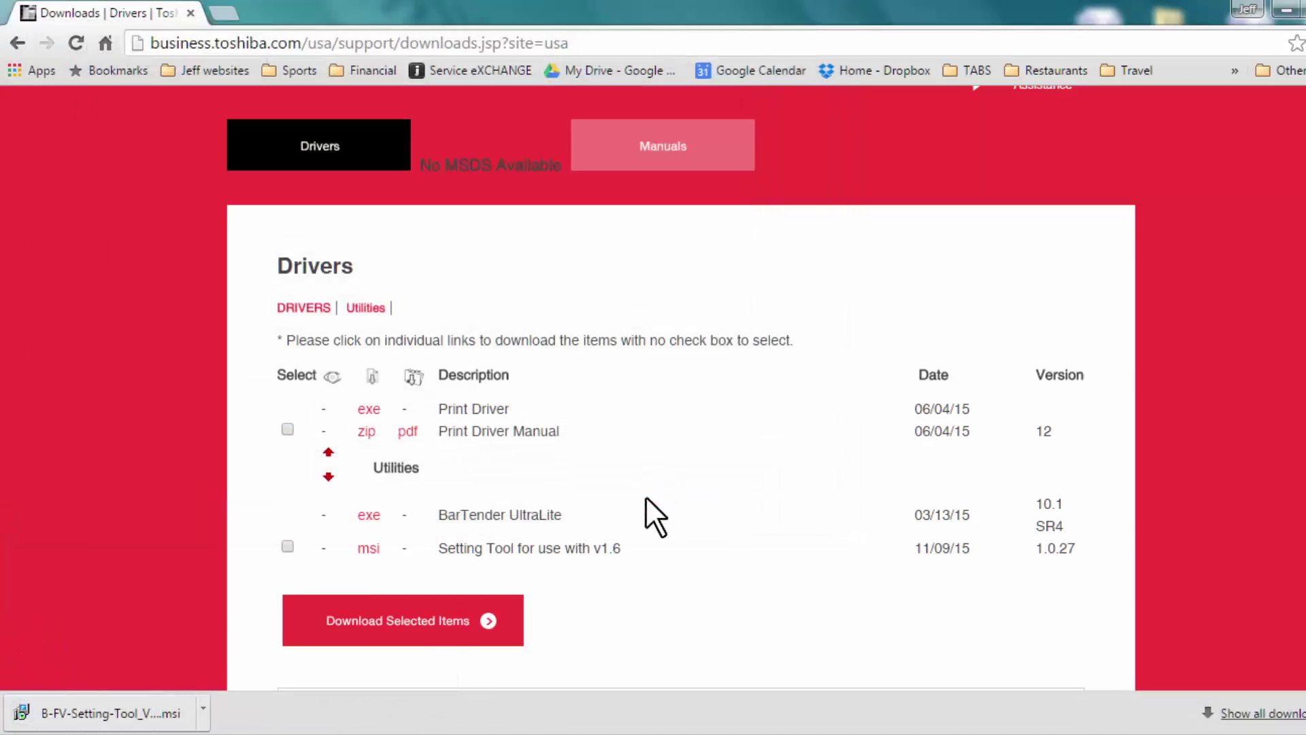
{"action": "left_click", "coordinate": [203, 713]}
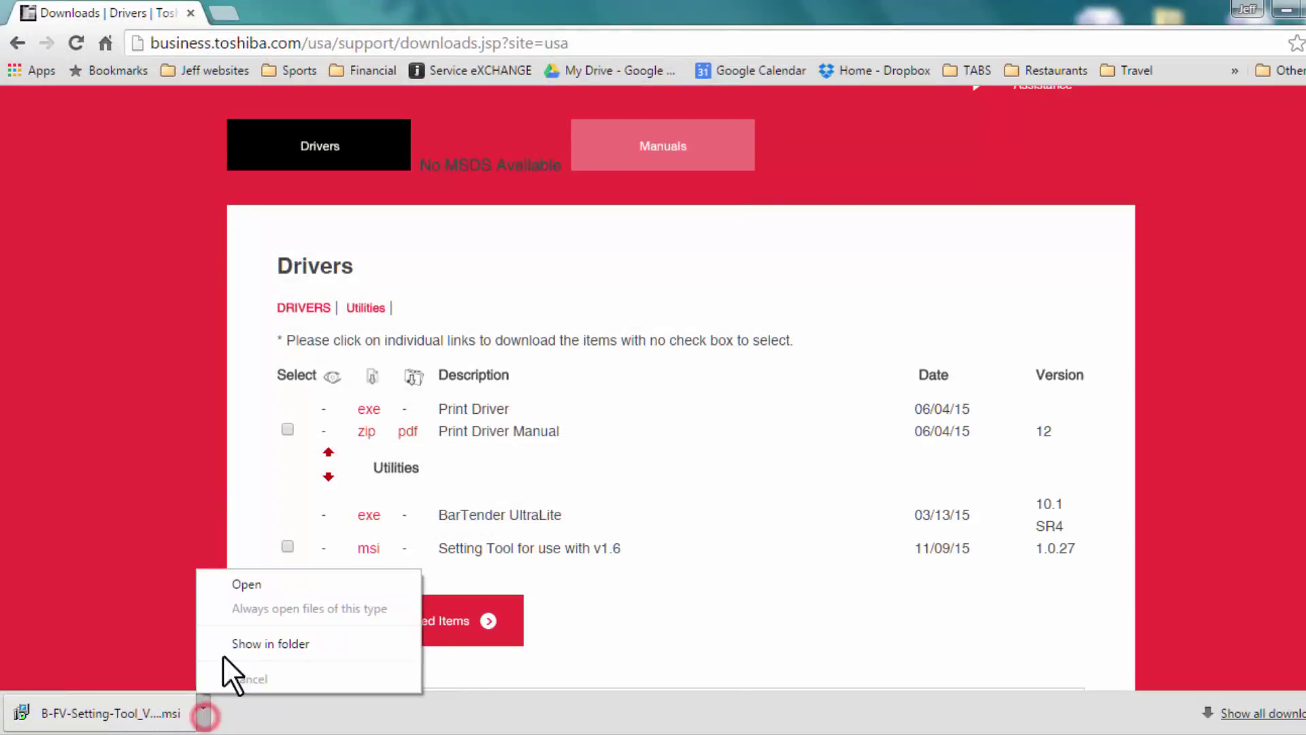
{"action": "left_click", "coordinate": [224, 585]}
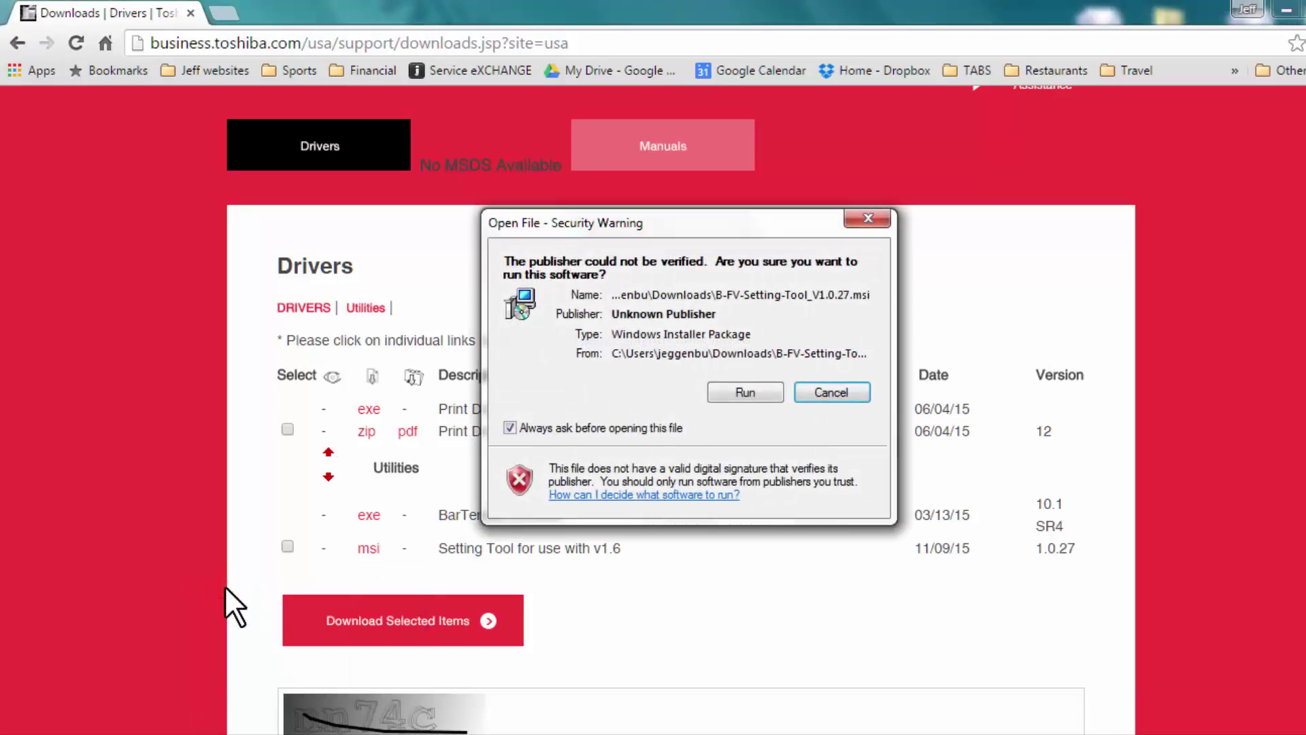
- Run the installer, accept the license, and install into the default TOSHIBA TEC folder
{"action": "left_click", "coordinate": [737, 393]}
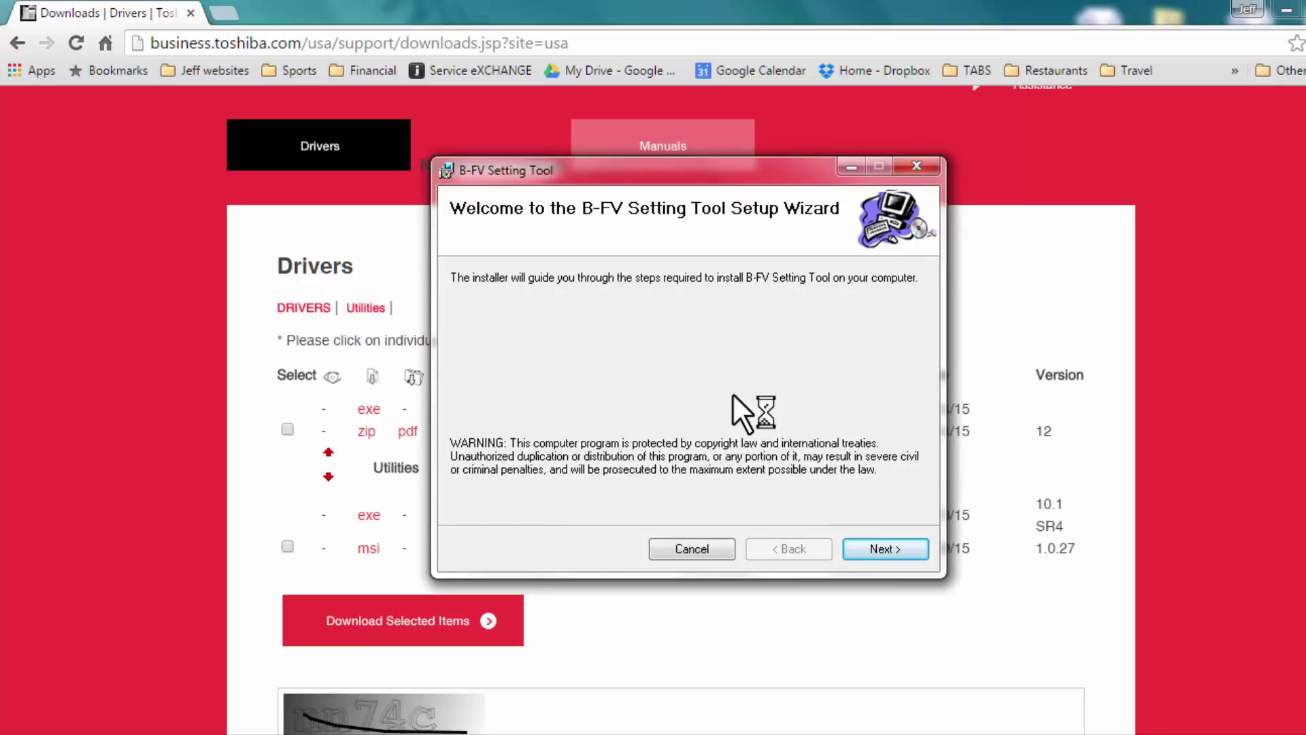
{"action": "left_click", "coordinate": [869, 548]}
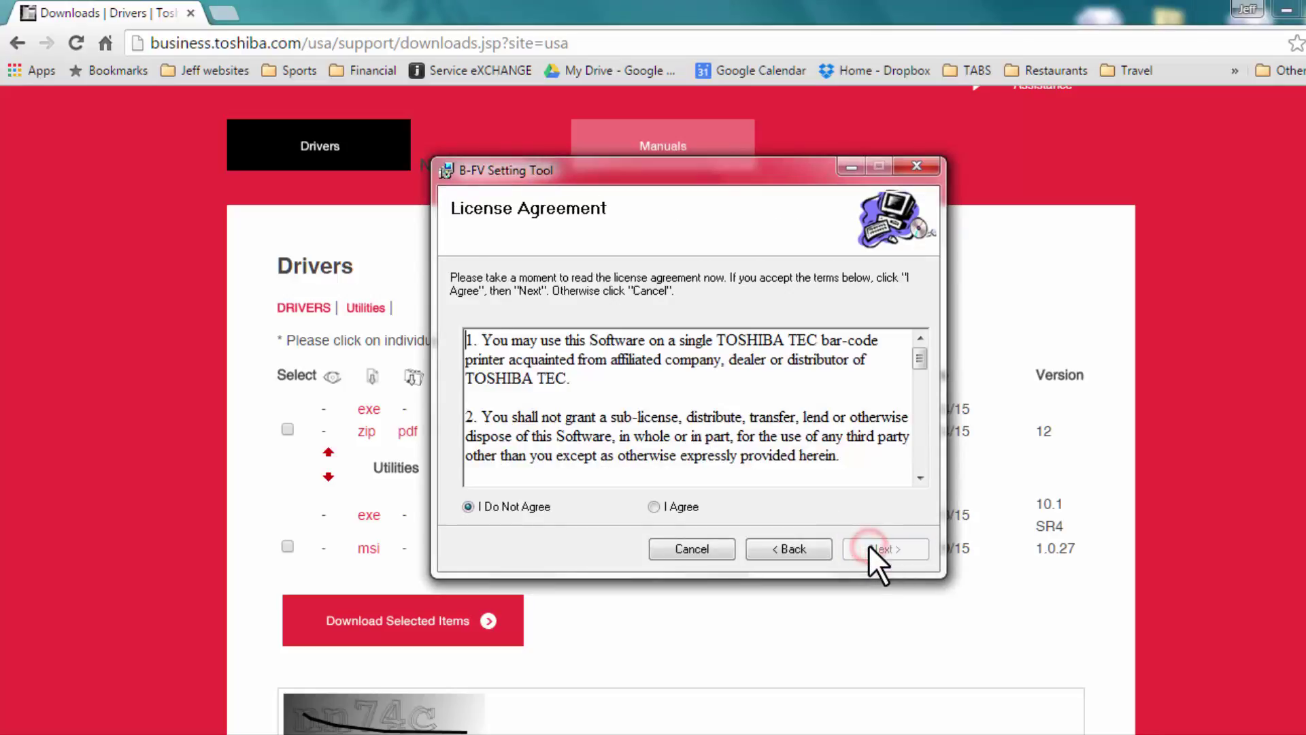
{"action": "left_click", "coordinate": [652, 506]}
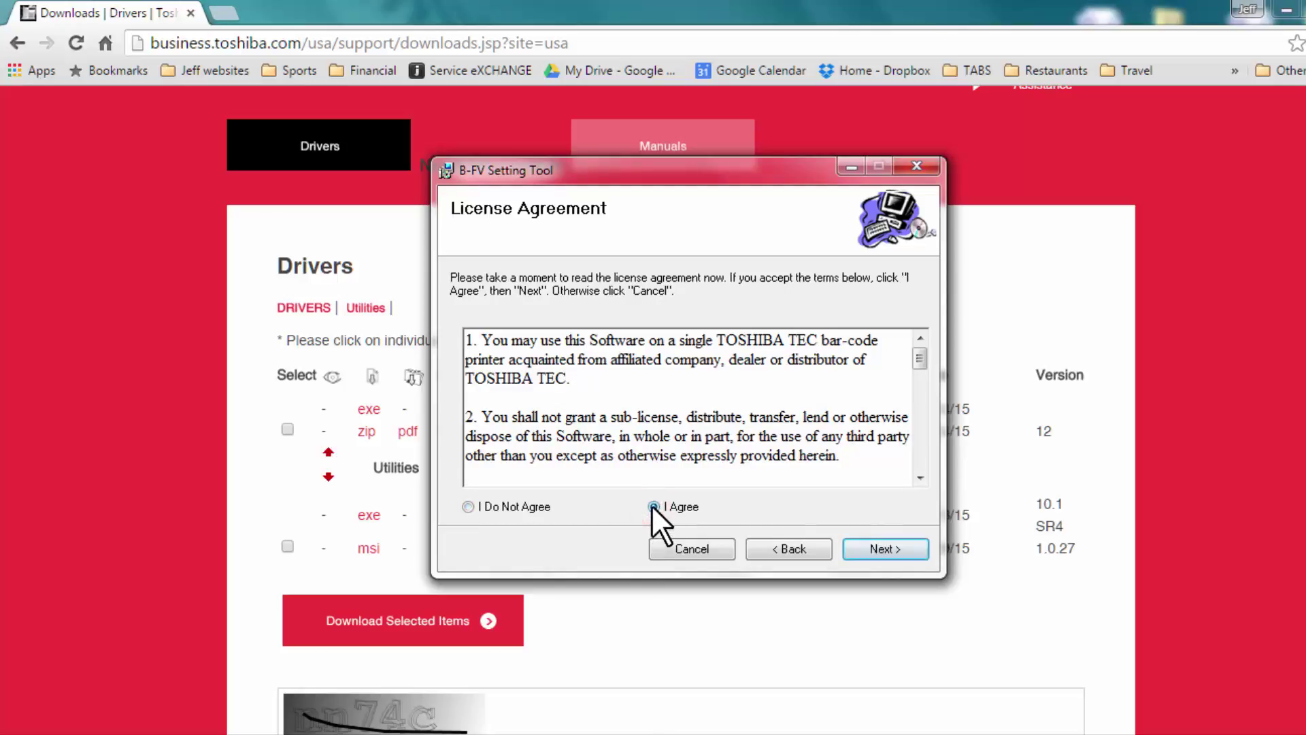
{"action": "left_click", "coordinate": [856, 551]}
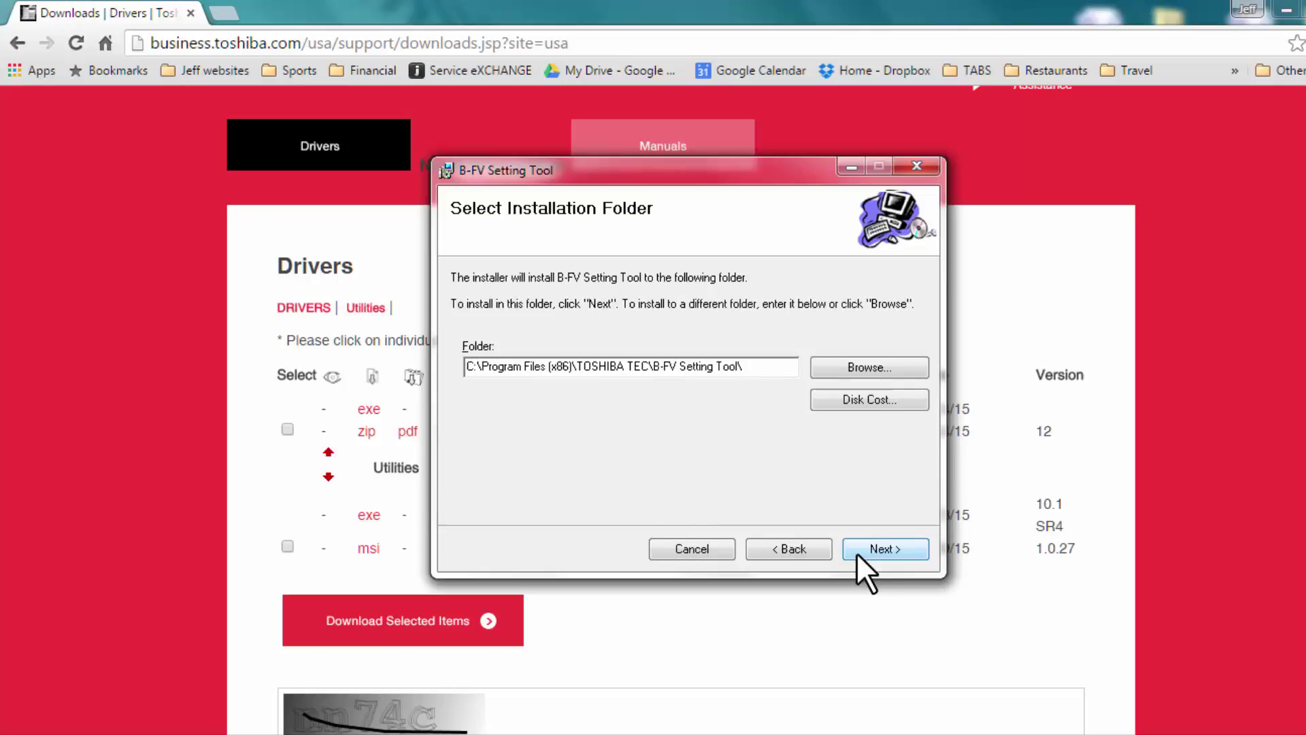
{"action": "left_click", "coordinate": [856, 549]}
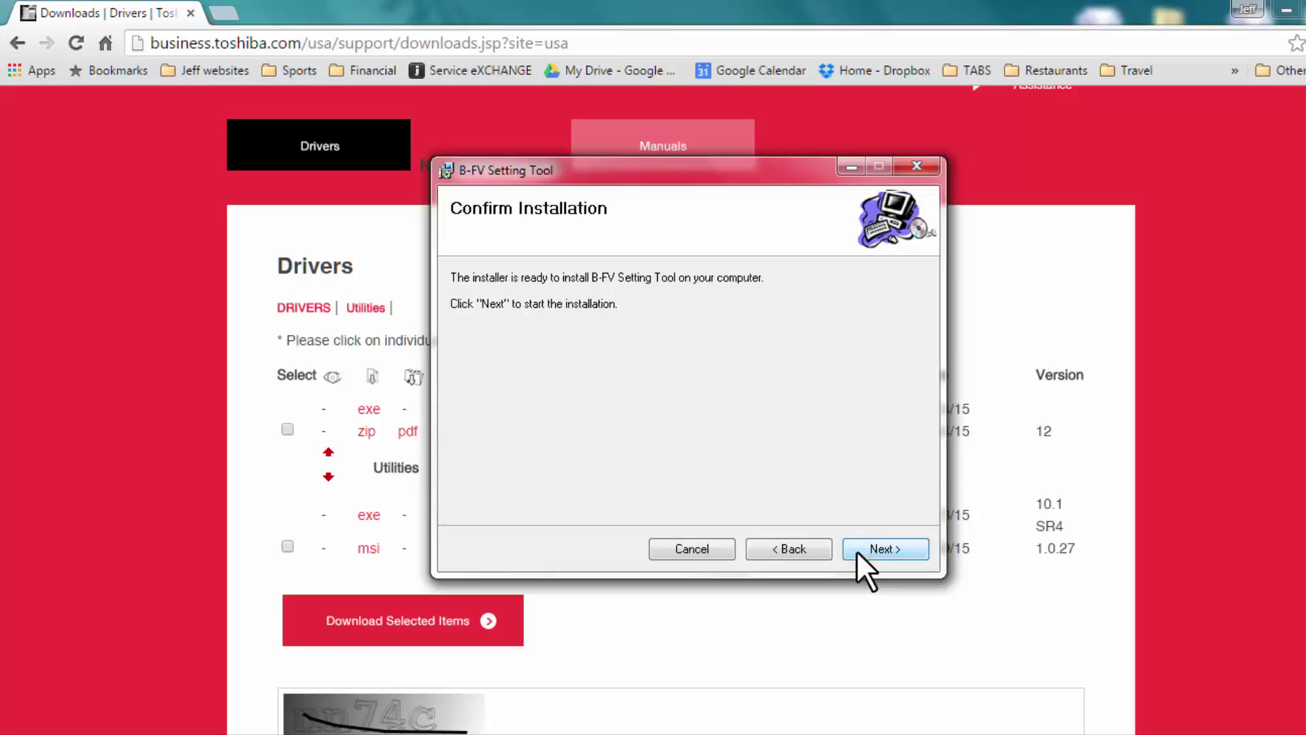
{"action": "left_click", "coordinate": [856, 549]}
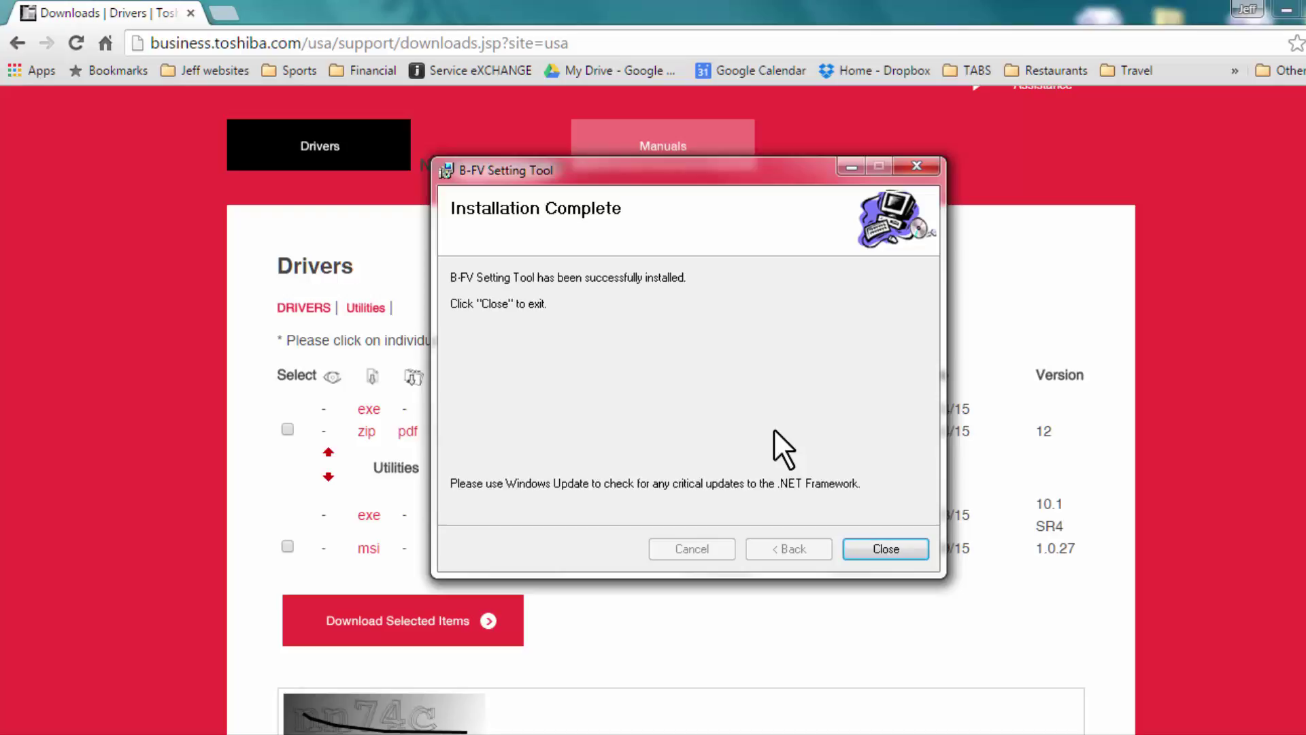
- Close the finished installer and launch B-FV Setting Tool from its desktop icon
{"action": "left_click", "coordinate": [851, 544]}
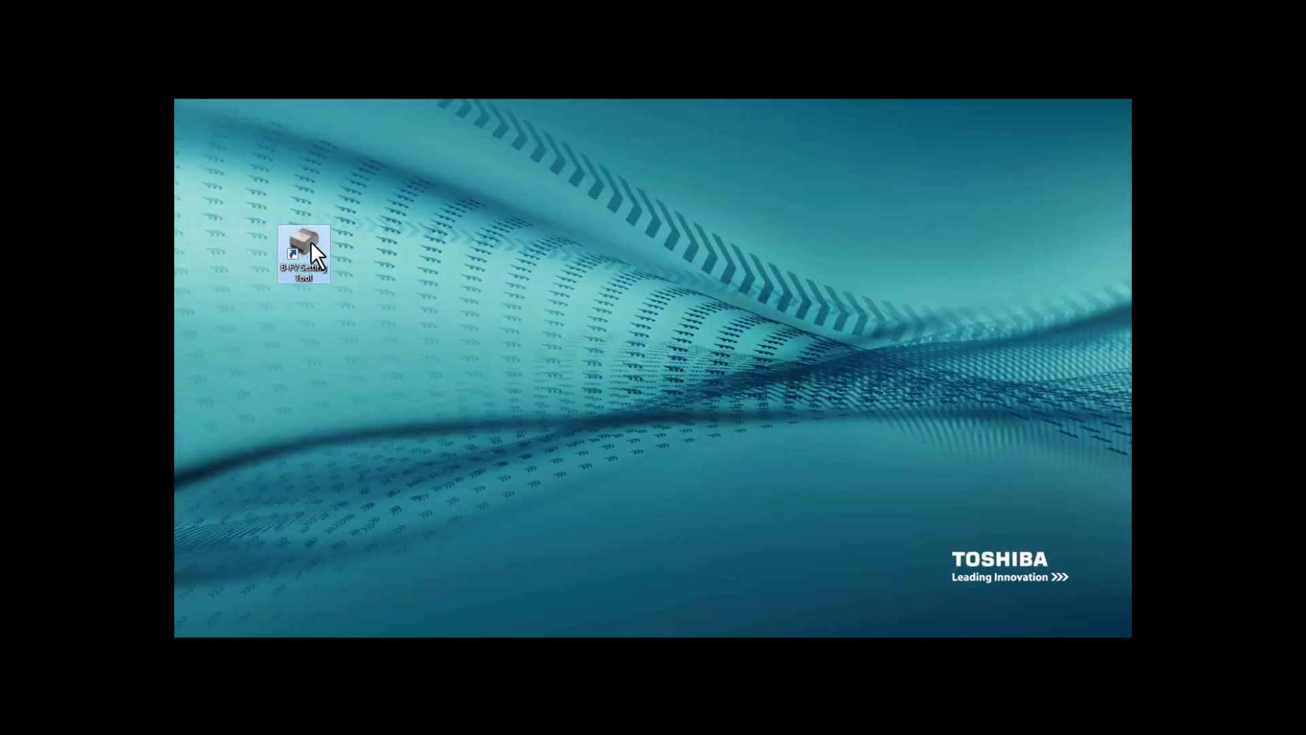
{"action": "double_click", "coordinate": [304, 252]}
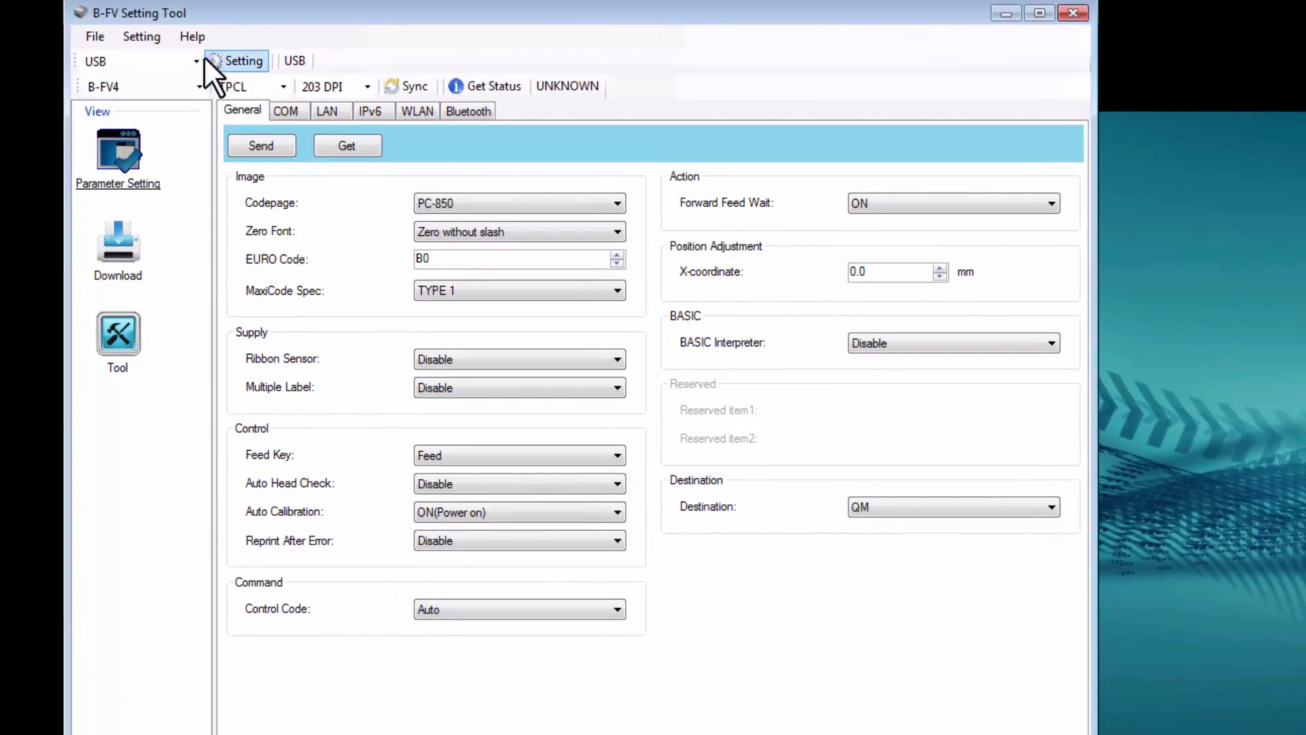
- Select the USB port and B-FV4 model, then view the LAN settings
{"action": "left_click", "coordinate": [202, 55]}
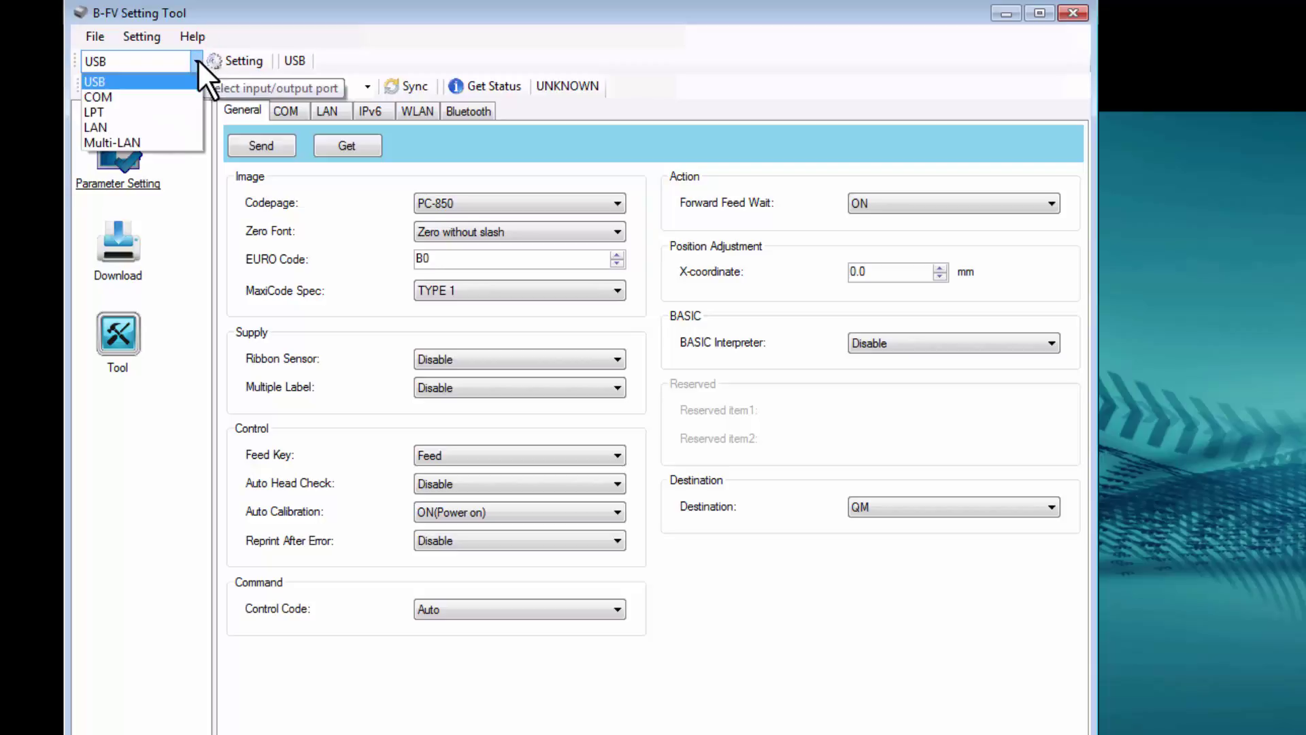
{"action": "left_click", "coordinate": [197, 58]}
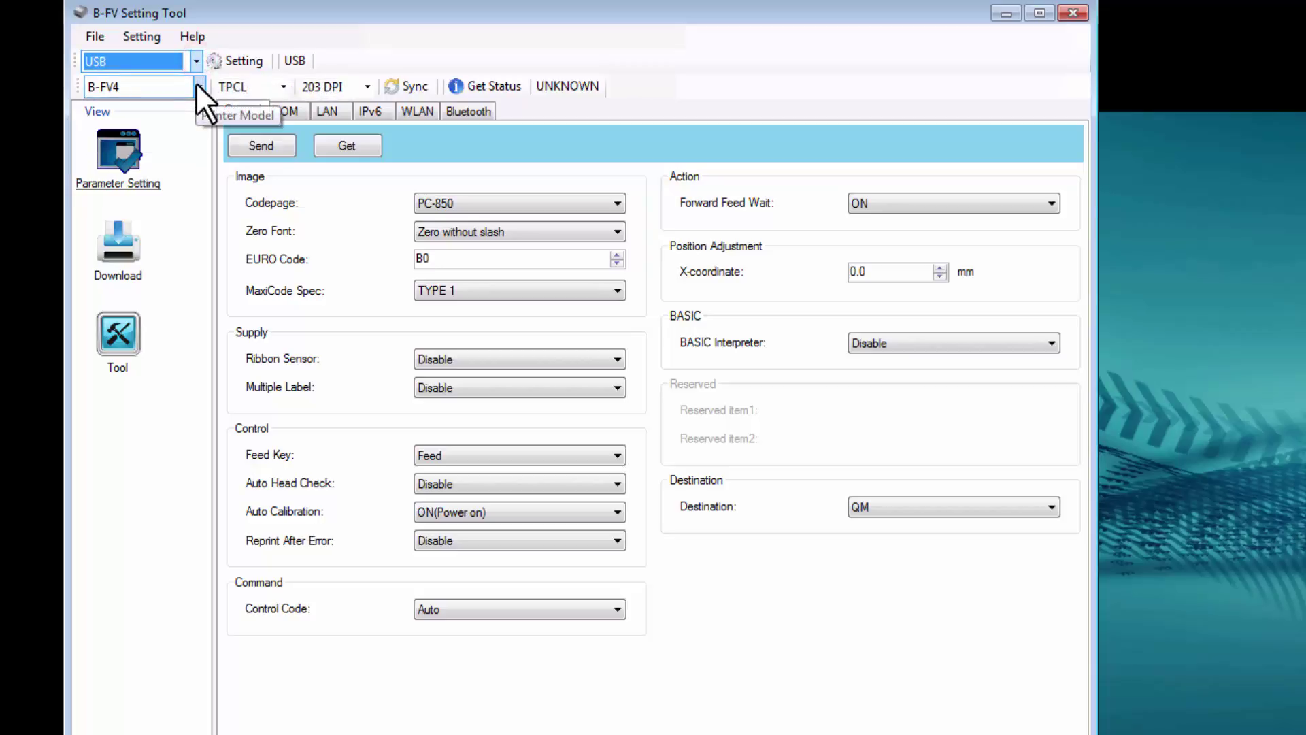
{"action": "left_click", "coordinate": [199, 87]}
{"action": "left_click", "coordinate": [197, 85]}
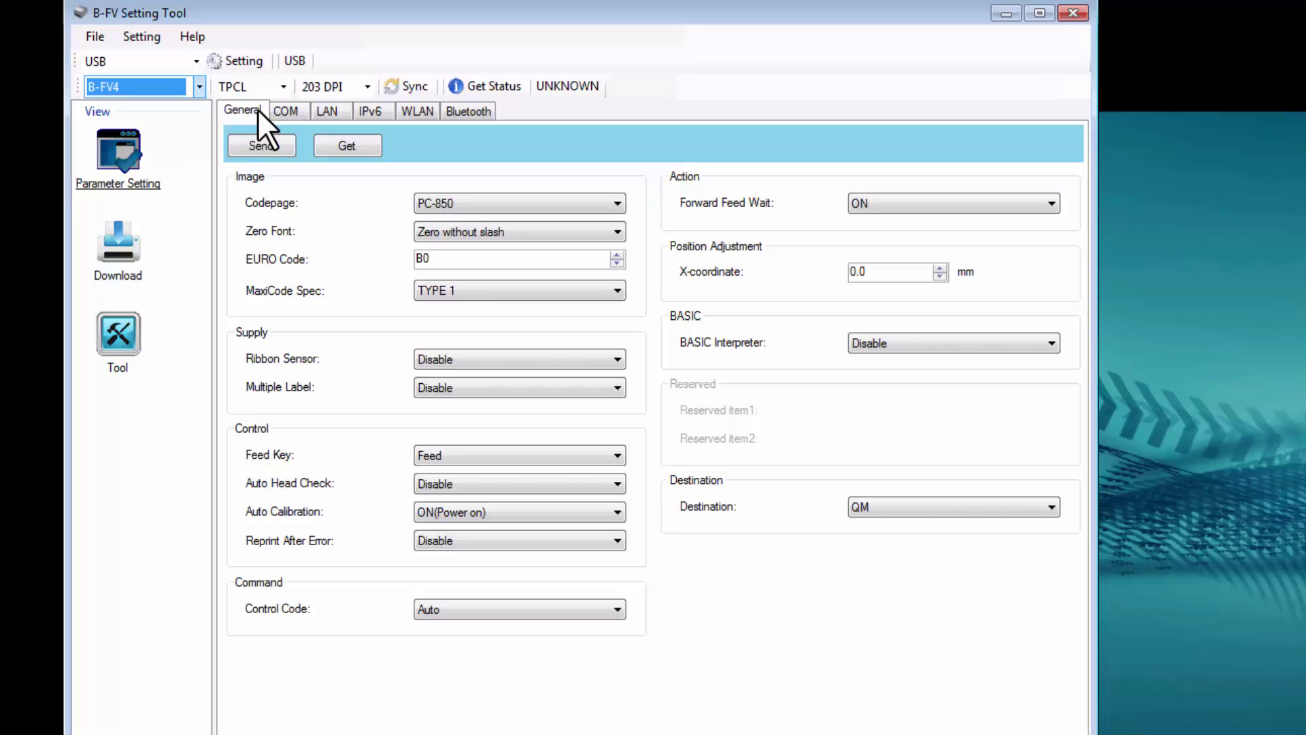
{"action": "left_click", "coordinate": [326, 110]}
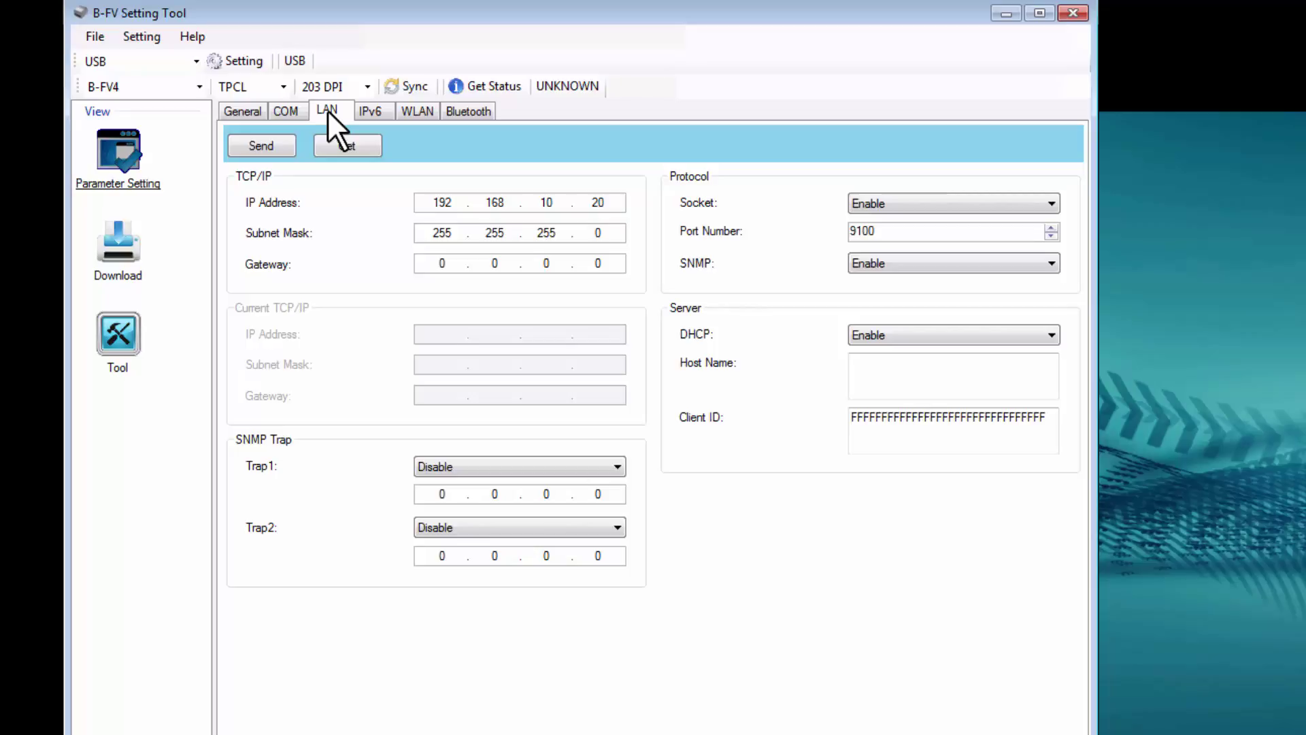
- Change the printer emulation from TPCL to PPLZ
{"action": "left_click", "coordinate": [283, 86]}
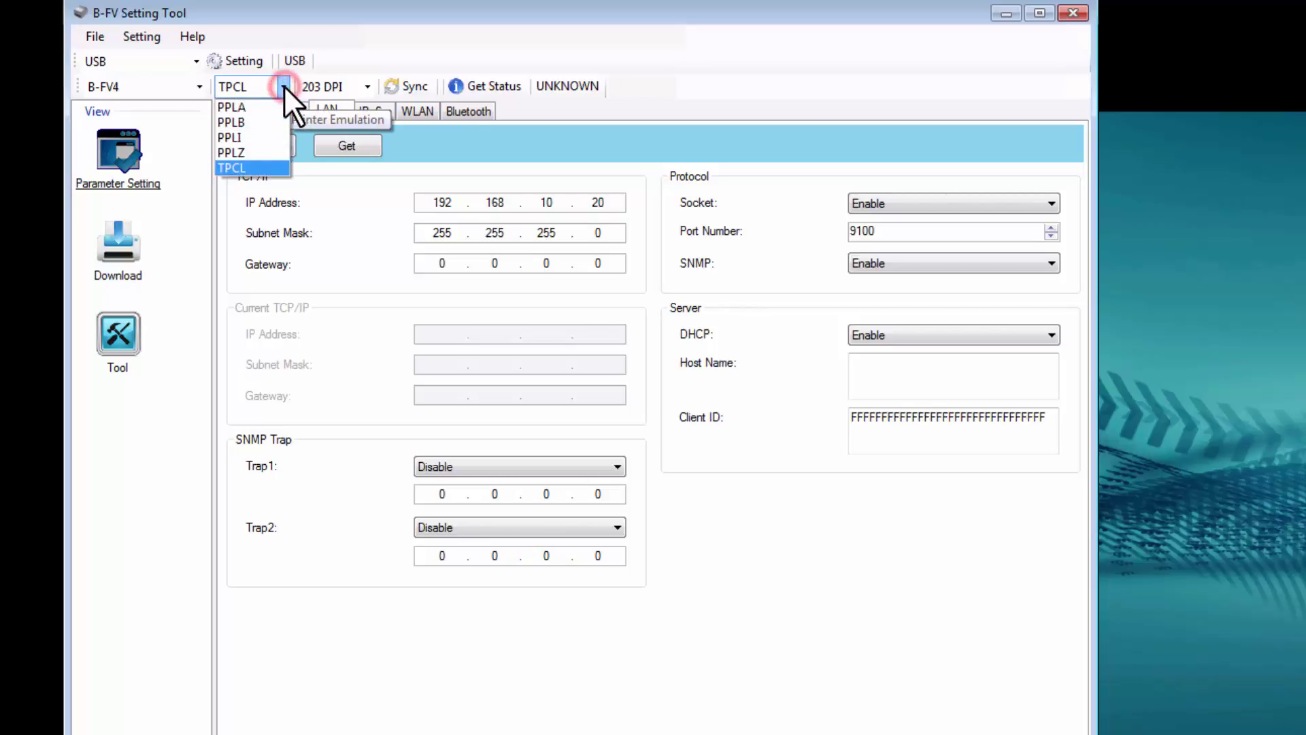
{"action": "left_click", "coordinate": [268, 148]}
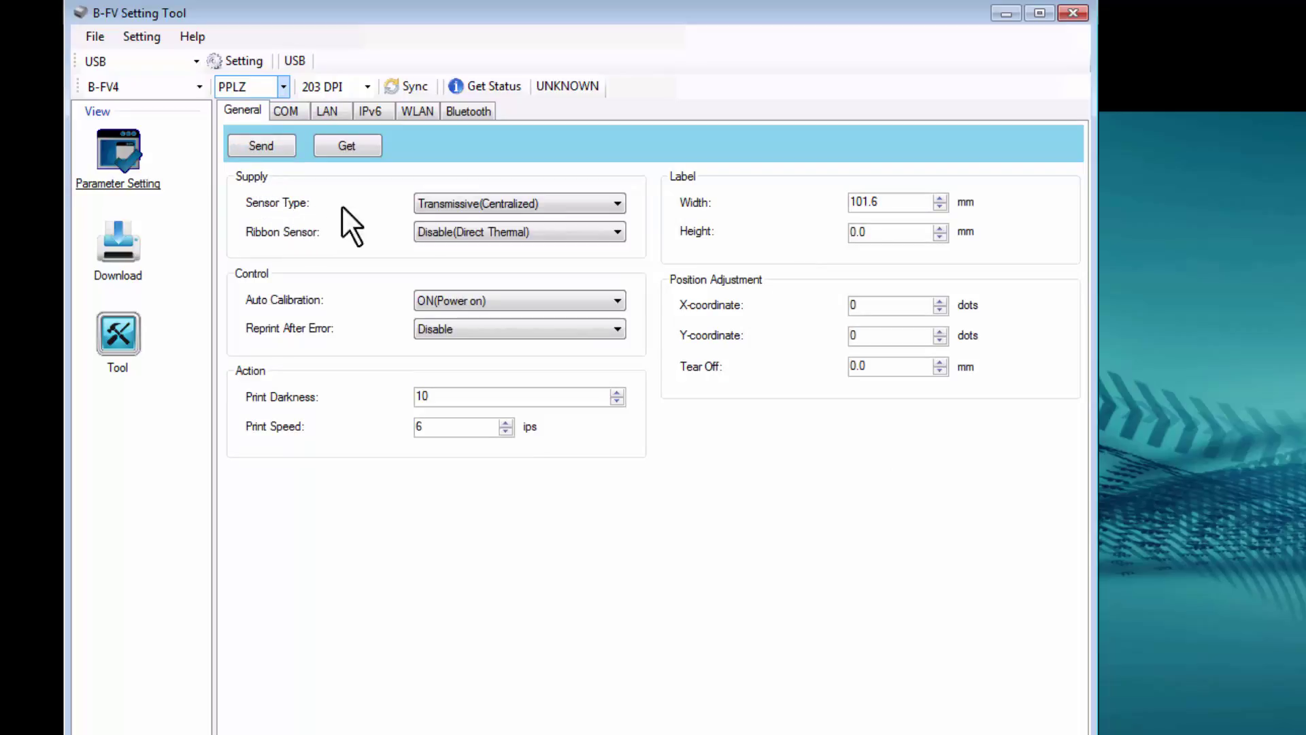
- Review Sensor Type and Ribbon Sensor choices, keeping Transmissive(Centralized) and Disable(Direct Thermal)
{"action": "left_click", "coordinate": [539, 206]}
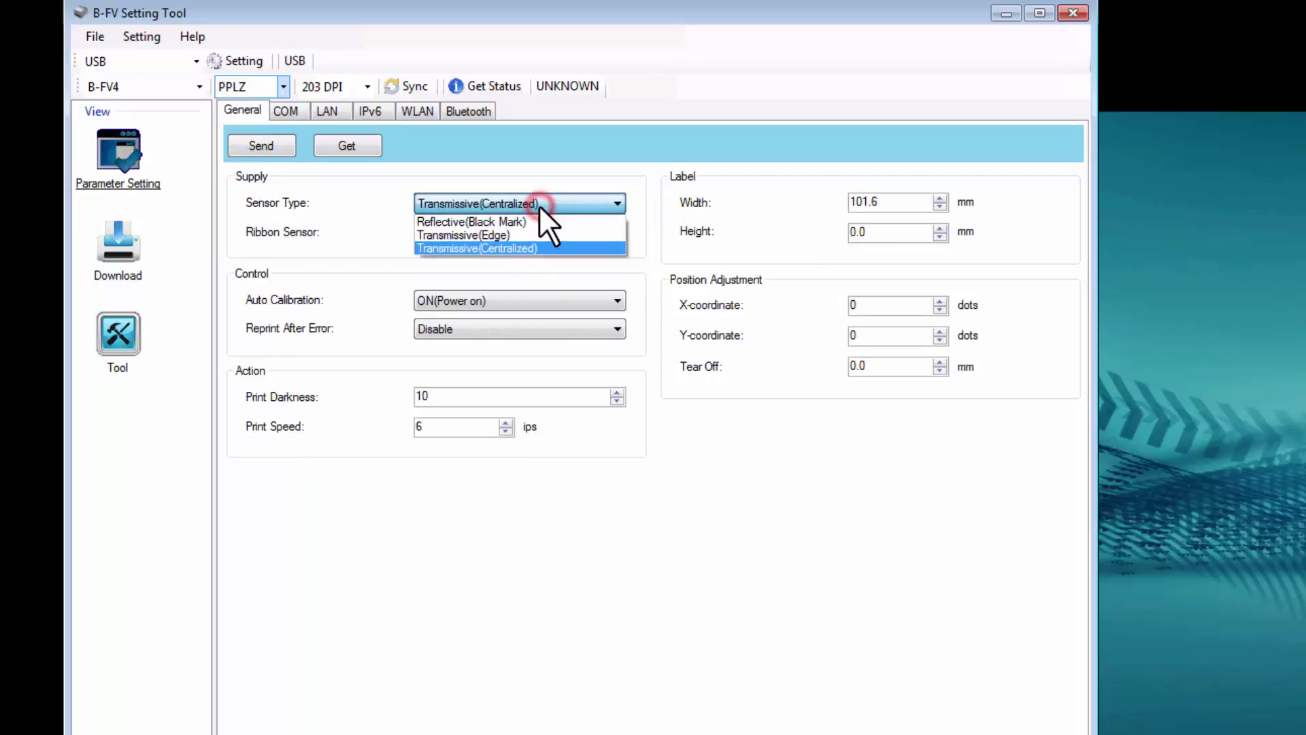
{"action": "left_click", "coordinate": [552, 247]}
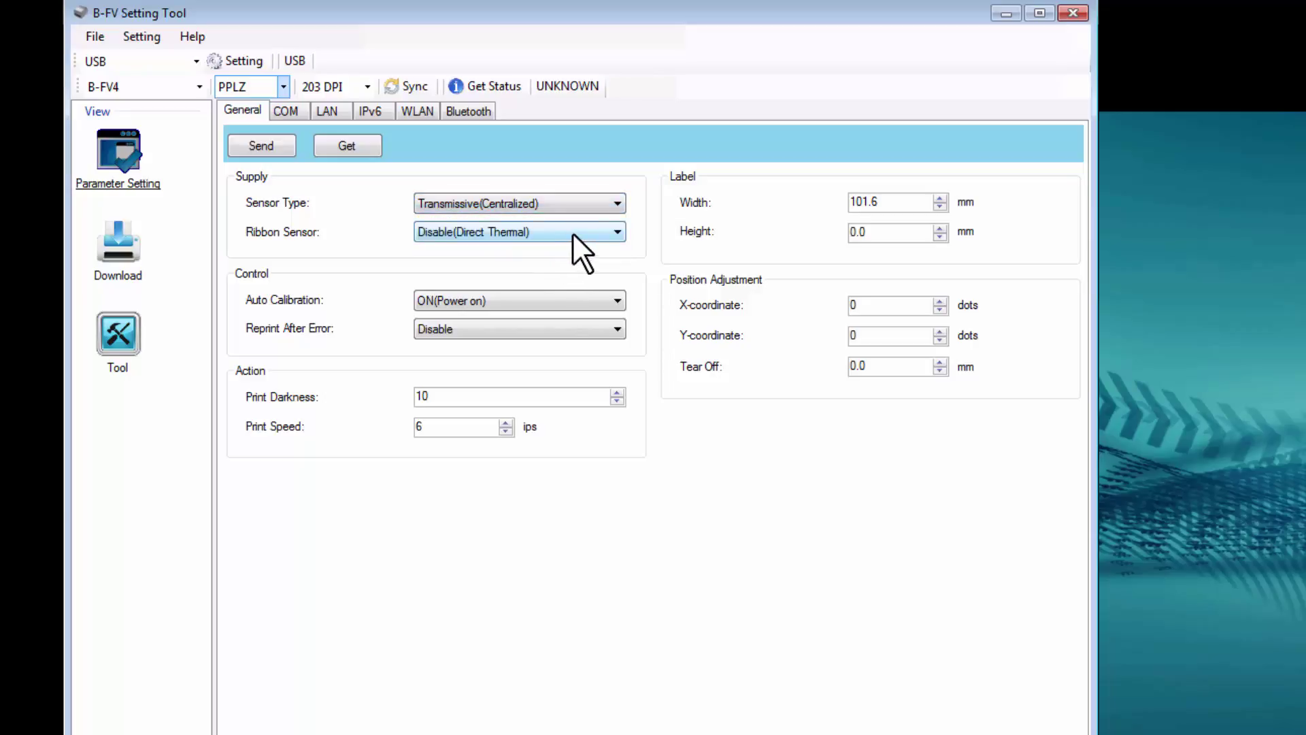
{"action": "left_click", "coordinate": [573, 231]}
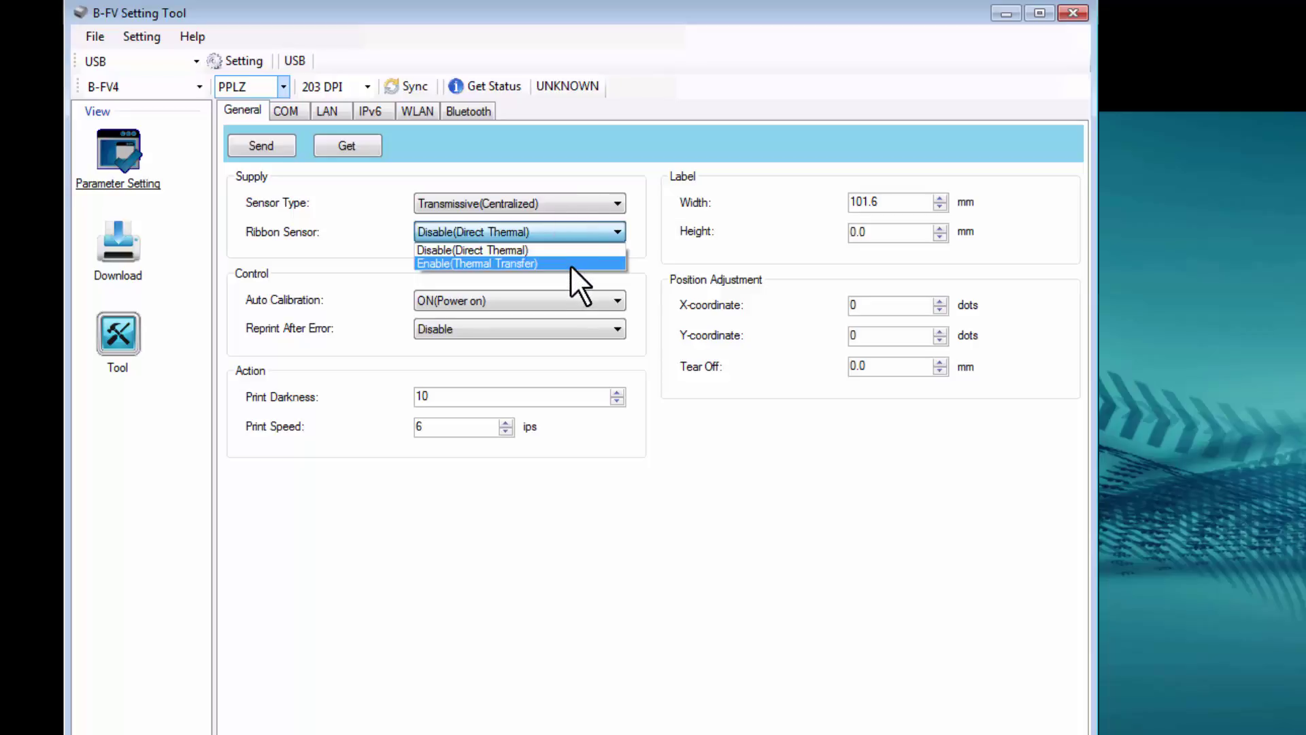
{"action": "left_click", "coordinate": [570, 251]}
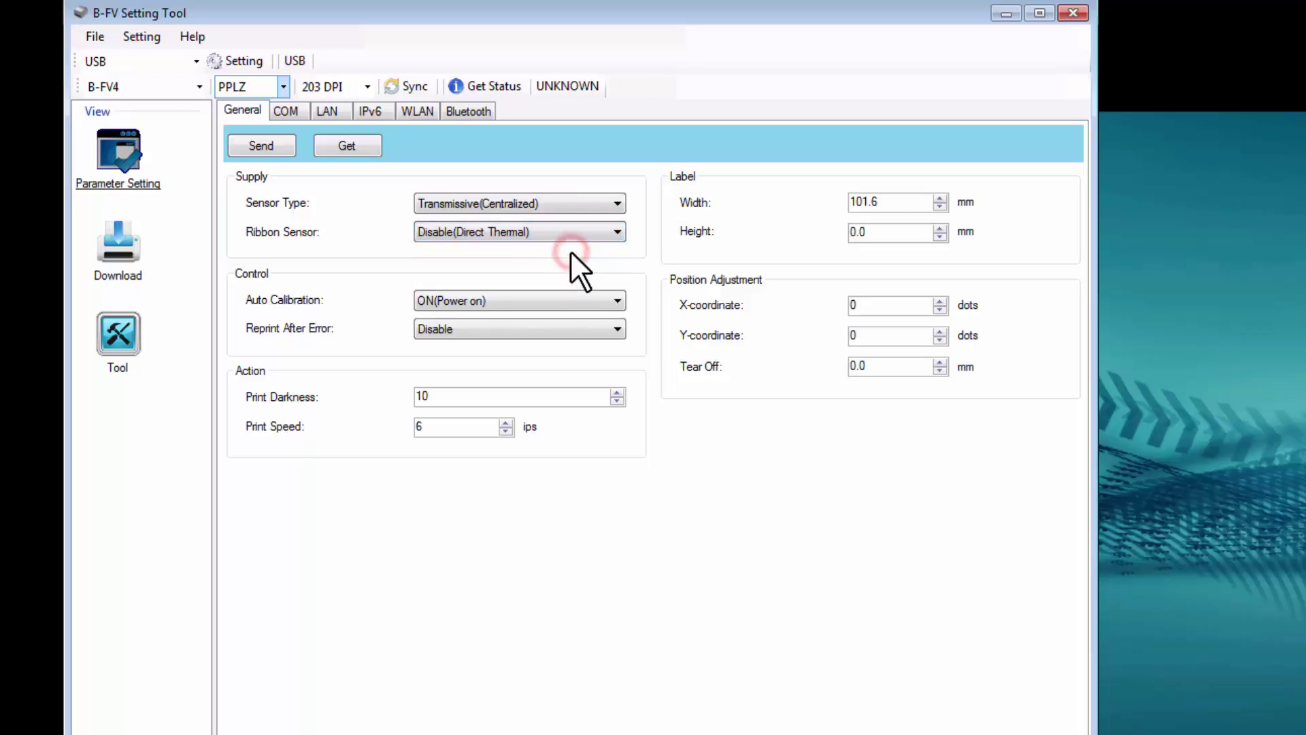
- Review Auto Calibration and Reprint After Error, keeping ON(Power on) and disabled, then open Help
{"action": "left_click", "coordinate": [567, 300]}
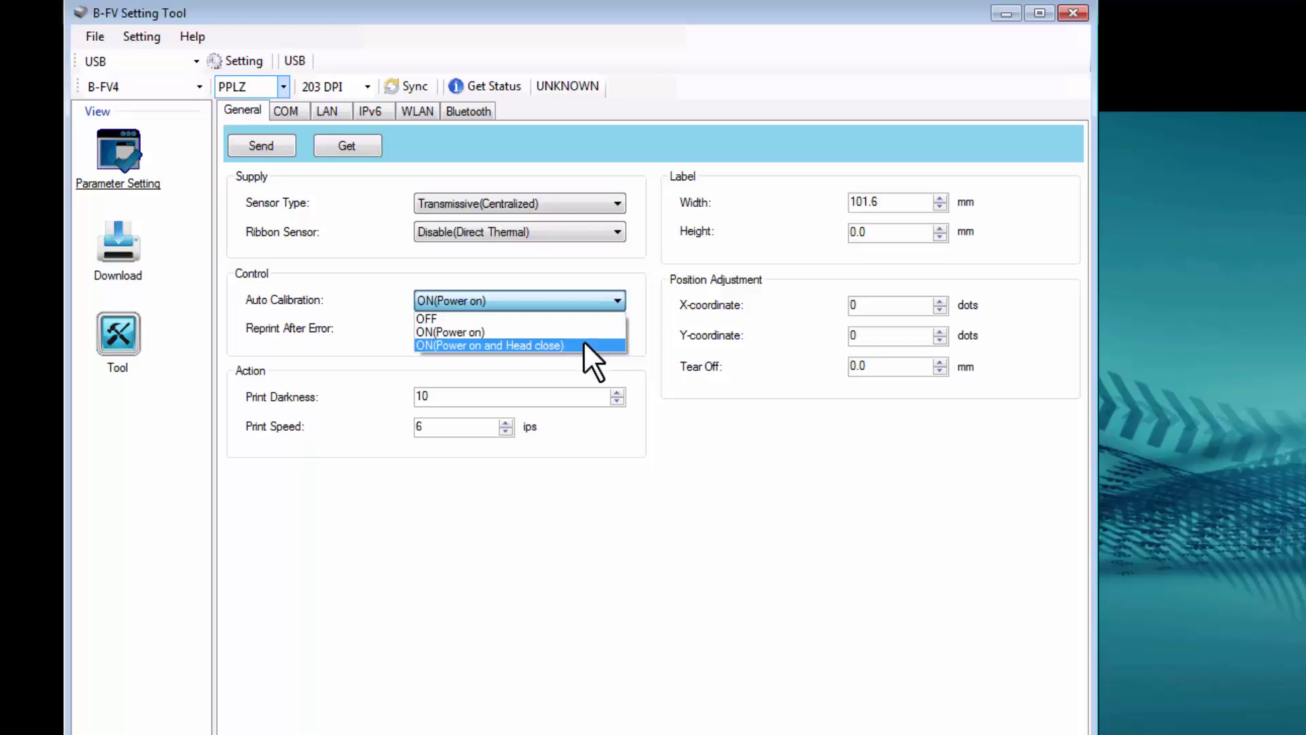
{"action": "left_click", "coordinate": [579, 331]}
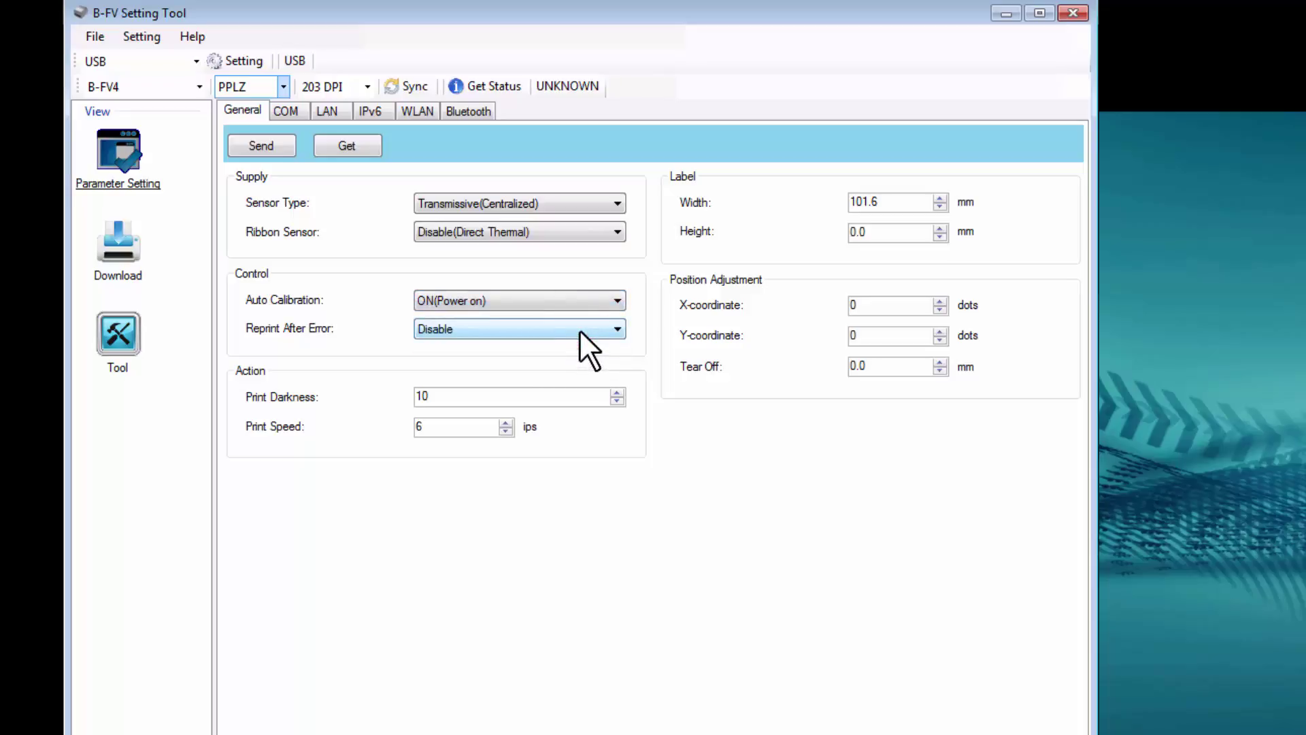
{"action": "left_click", "coordinate": [577, 329]}
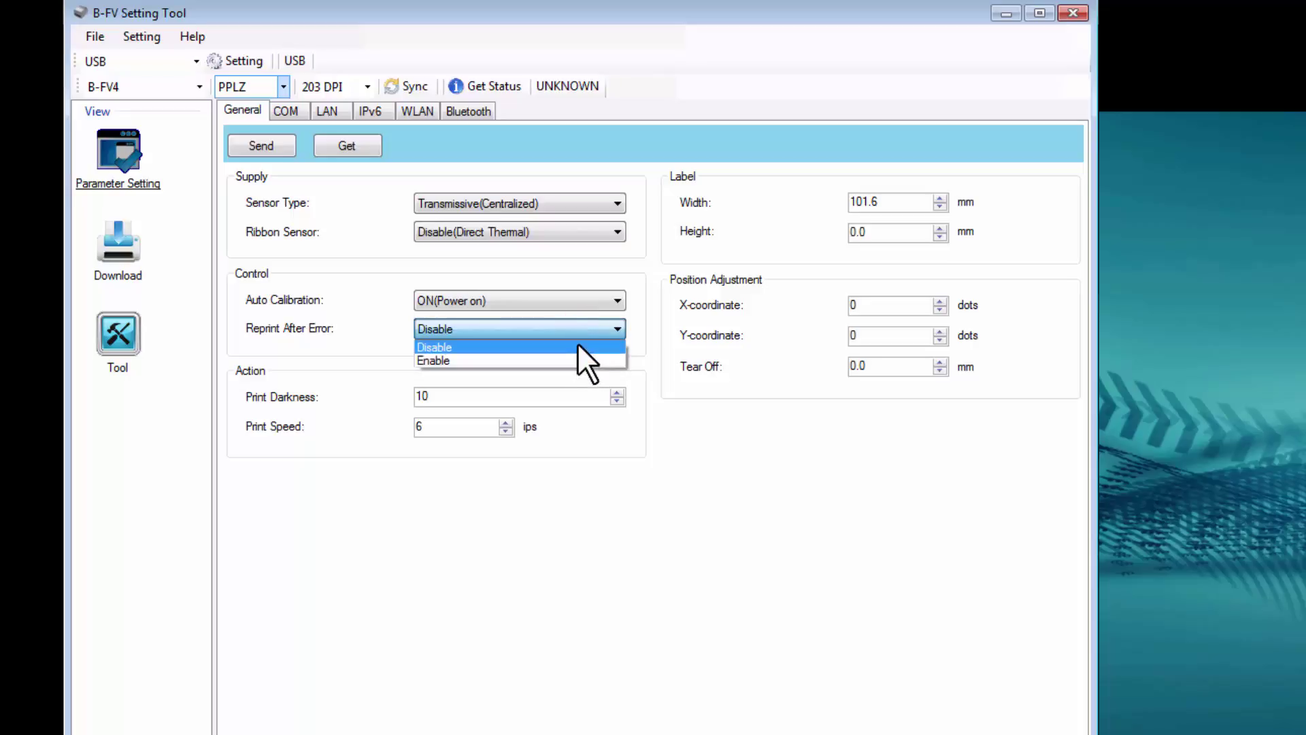
{"action": "left_click", "coordinate": [577, 345]}
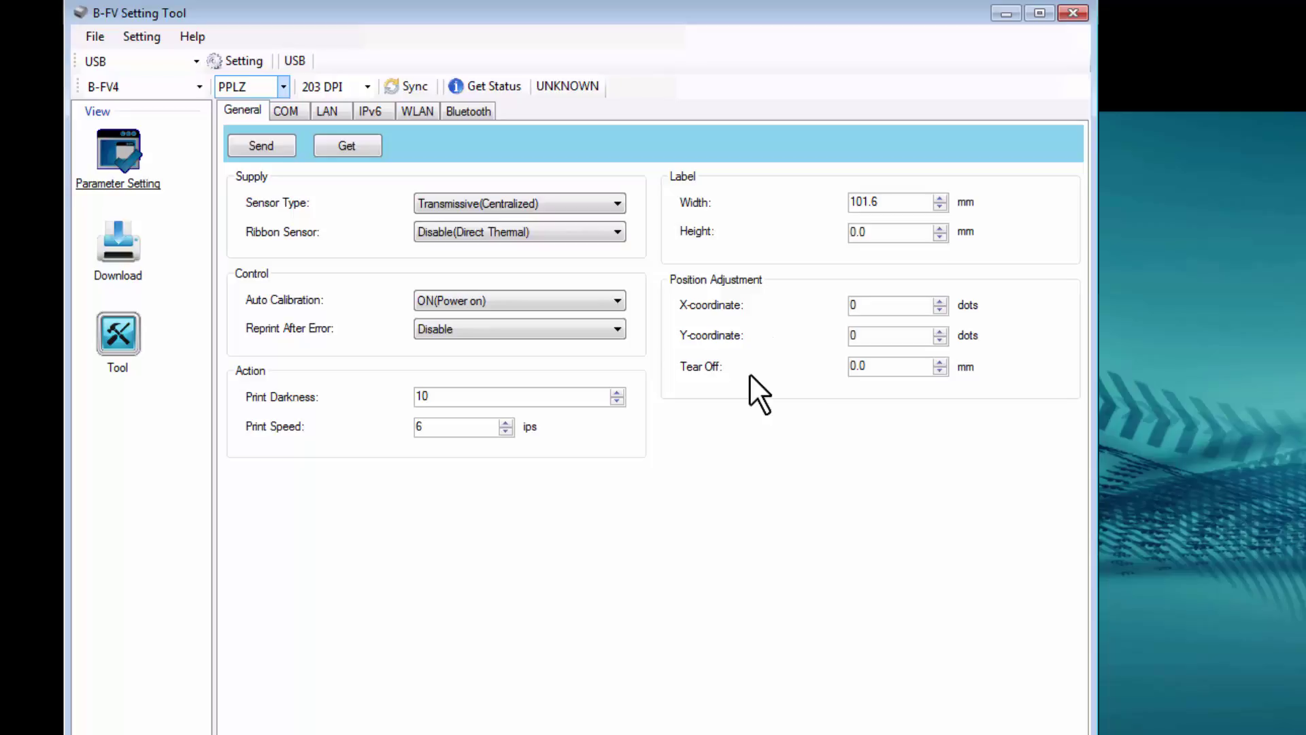
{"action": "left_click", "coordinate": [193, 36]}
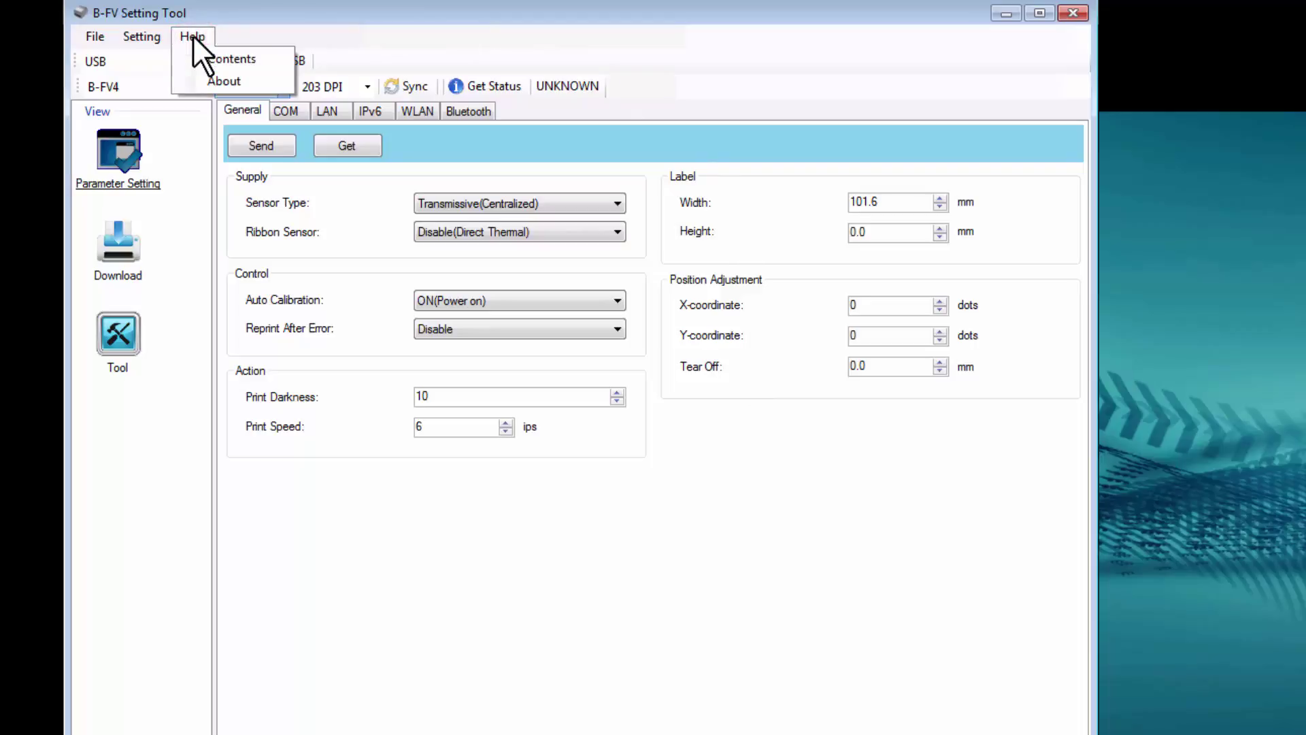